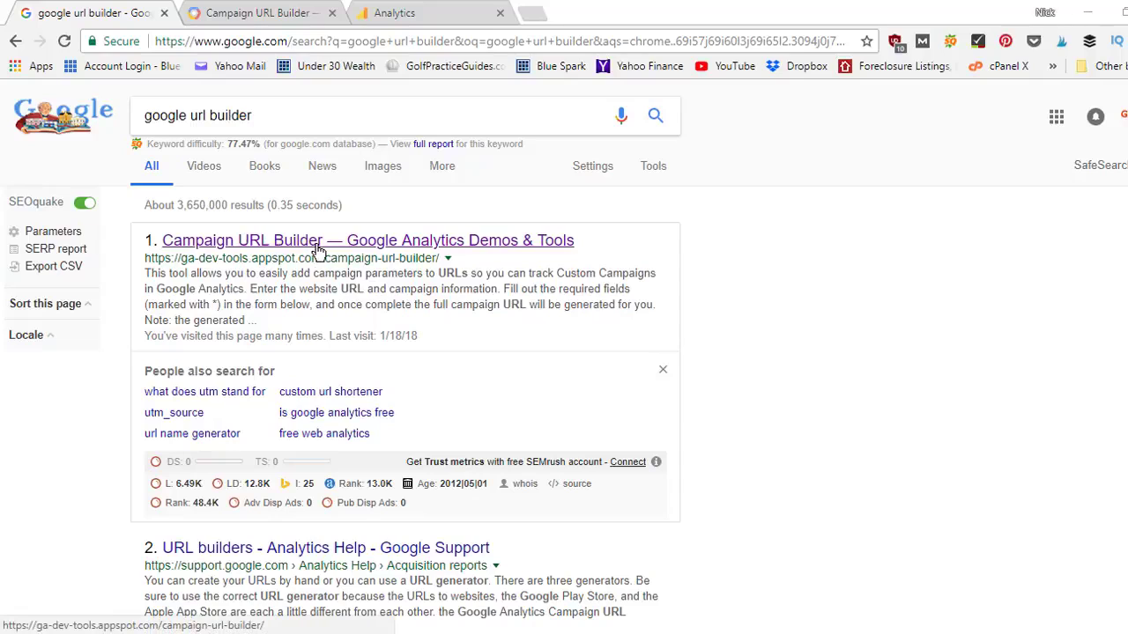
click(244, 19)
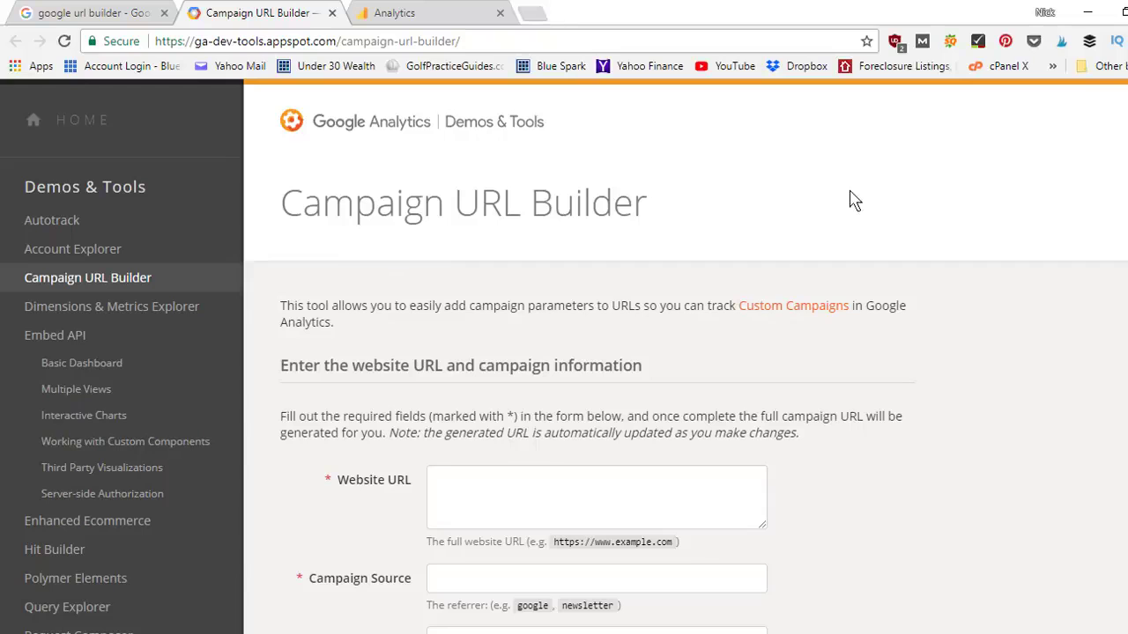
scroll(564, 352, down, 3)
click(596, 502)
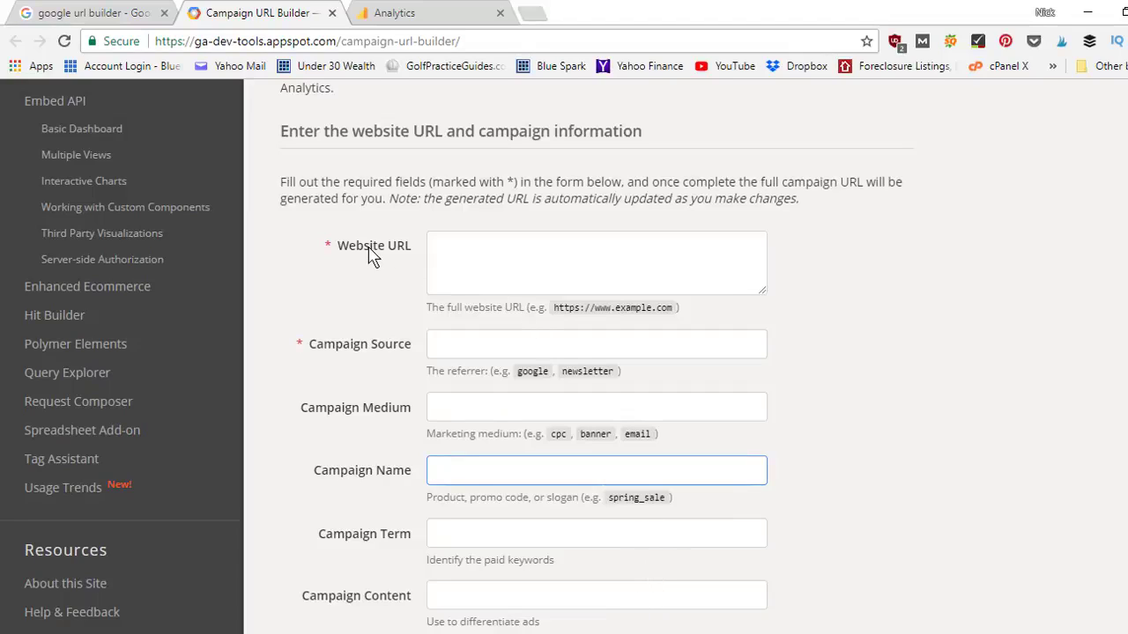
click(477, 251)
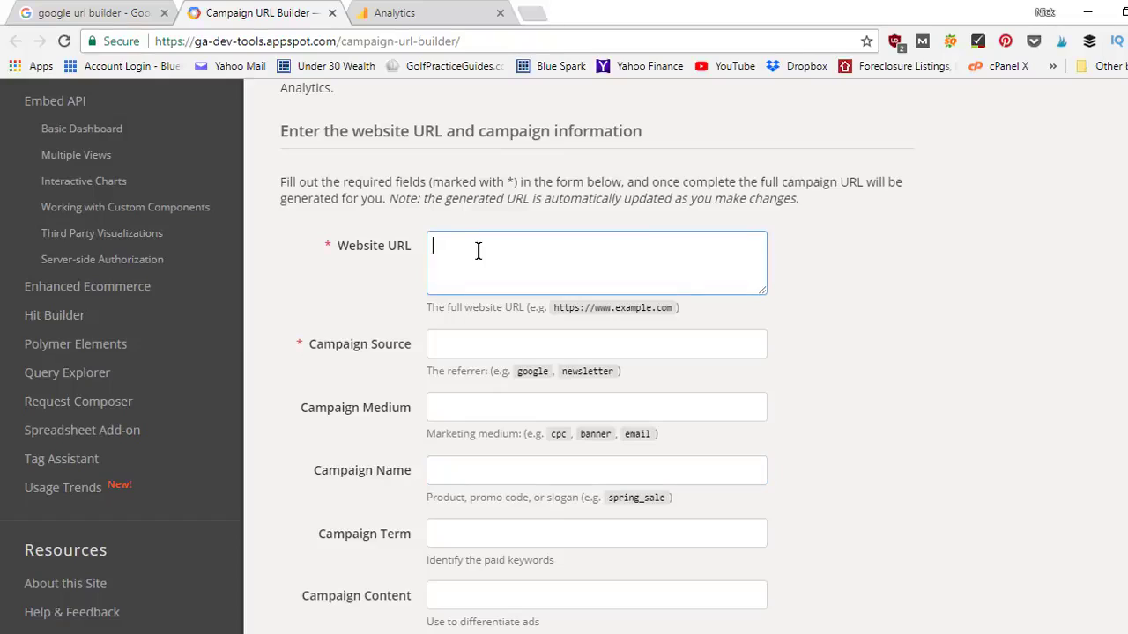
text(http://golfpracticeguides.com)
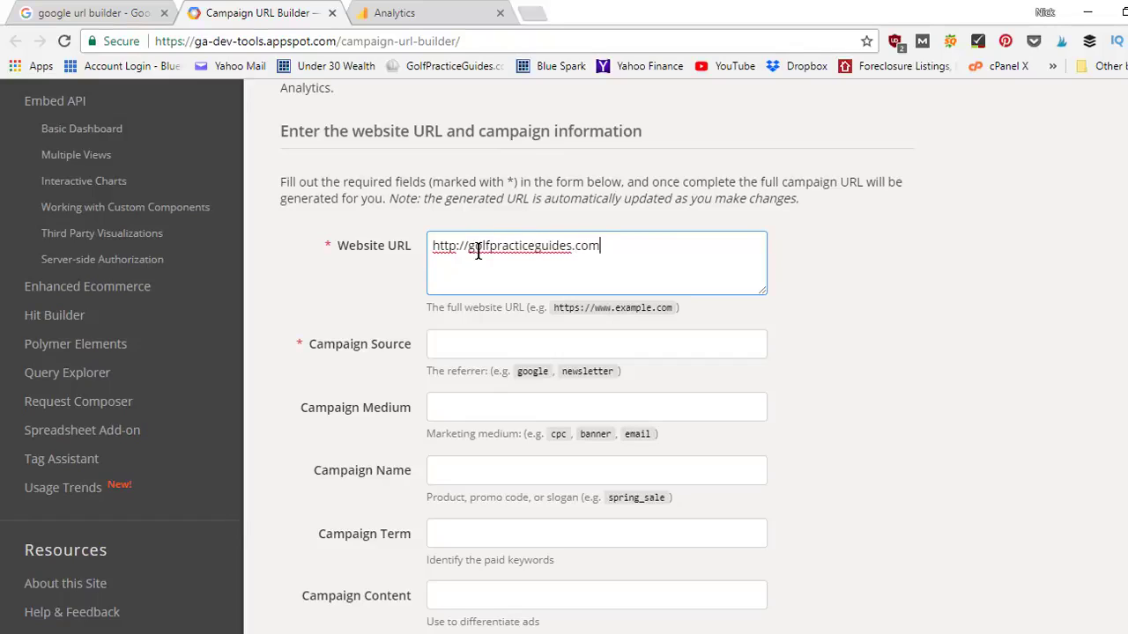
text(/shop)
Set the campaign source to Facebook and the campaign medium to eBook Product Ad.
click(541, 344)
text(Face)
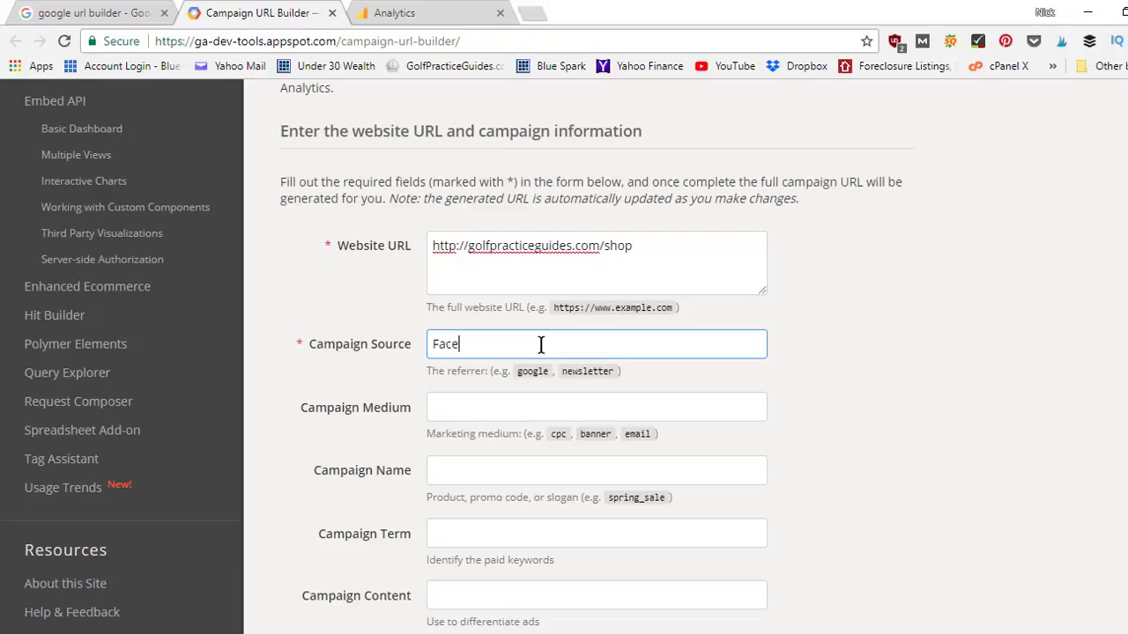
text(boo)
click(531, 411)
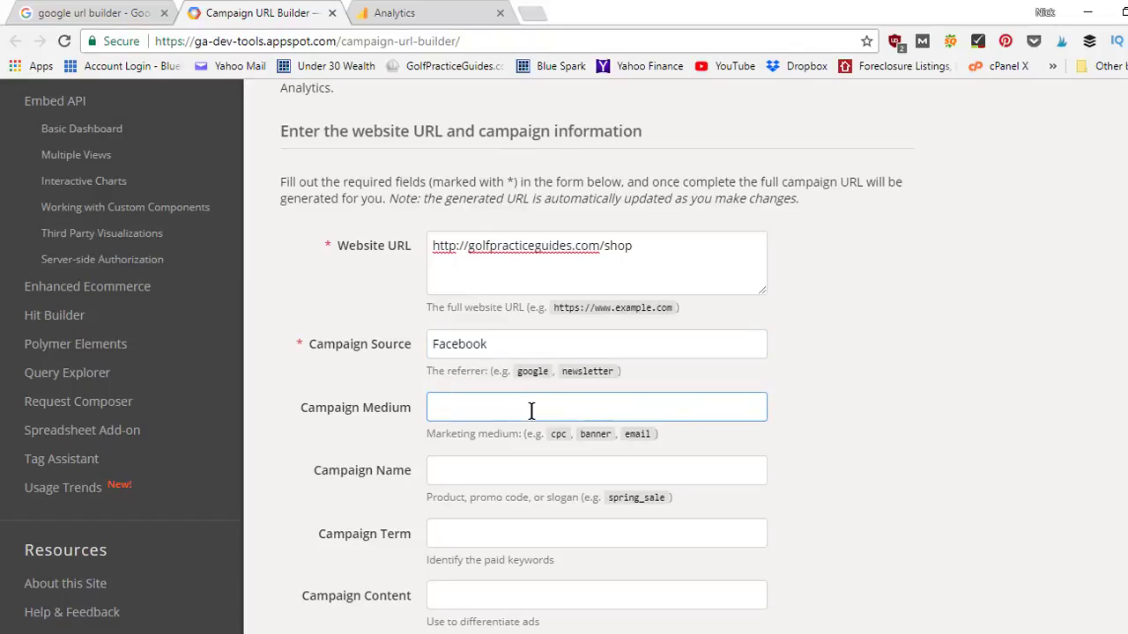
text(eBook Product Ad)
Name the campaign Facebook Ad Campaign and copy the generated campaign URL.
click(566, 470)
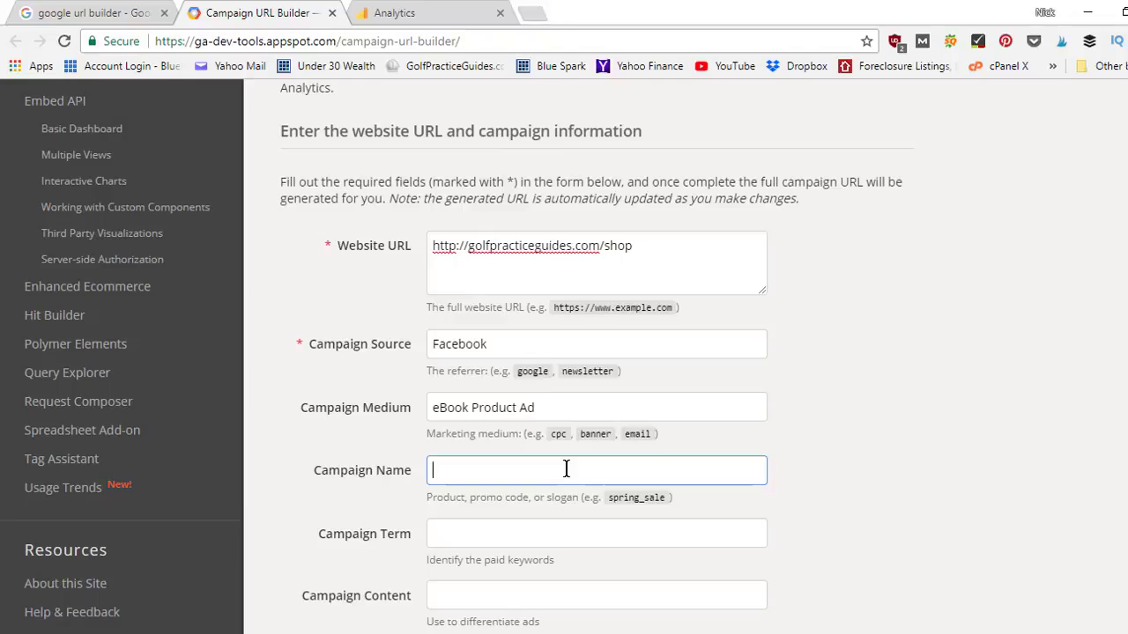
text(Facebook A)
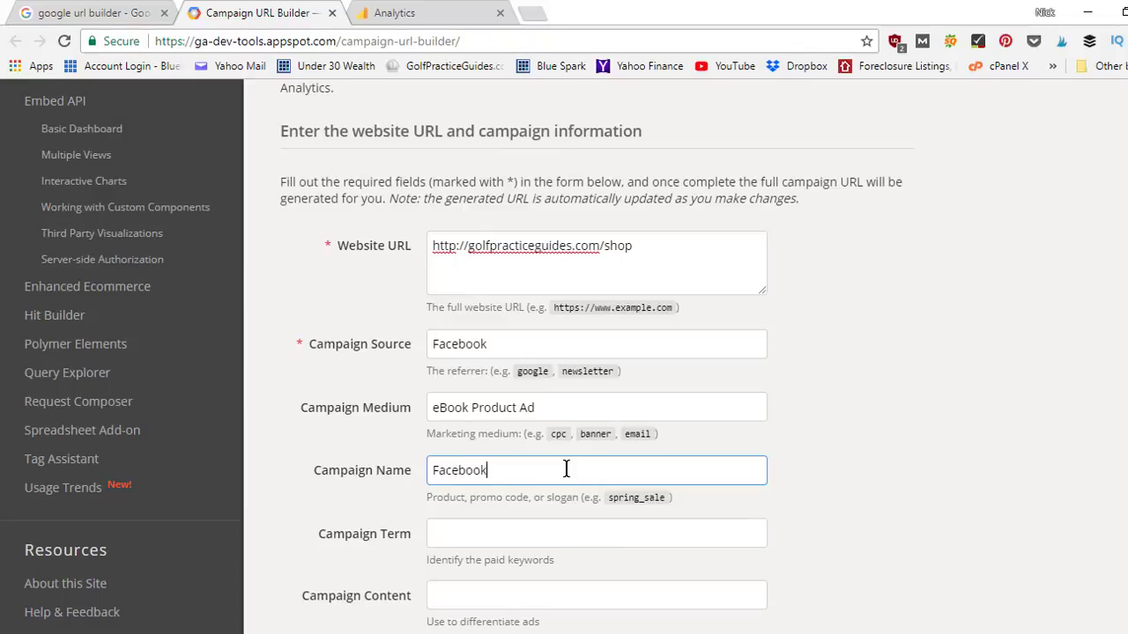
text(d Campaign)
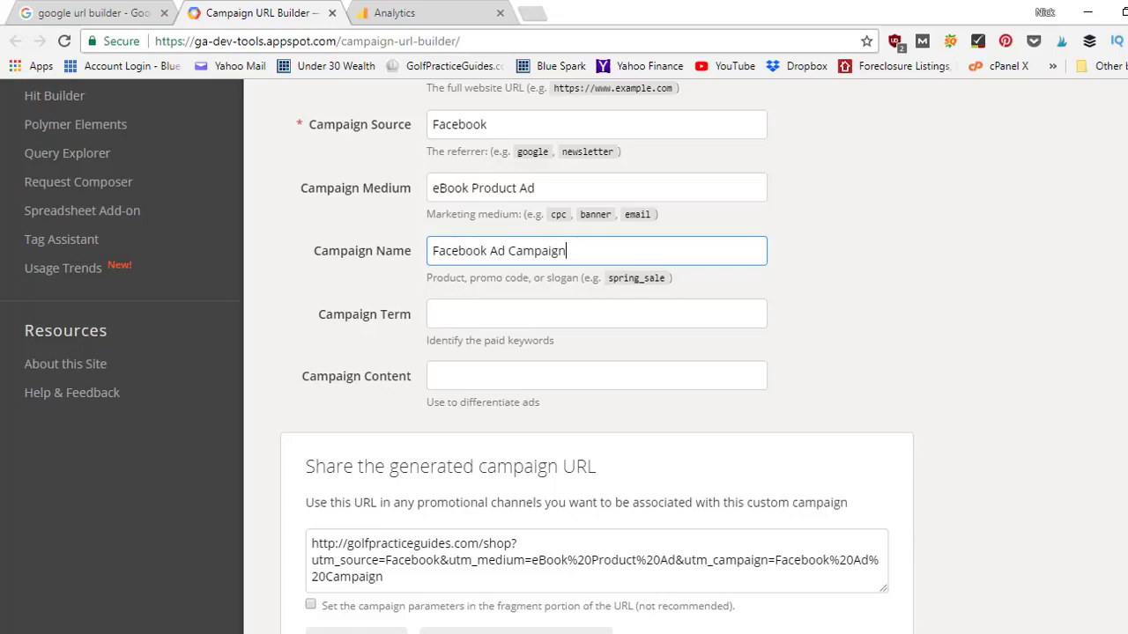
scroll(579, 368, down, 5)
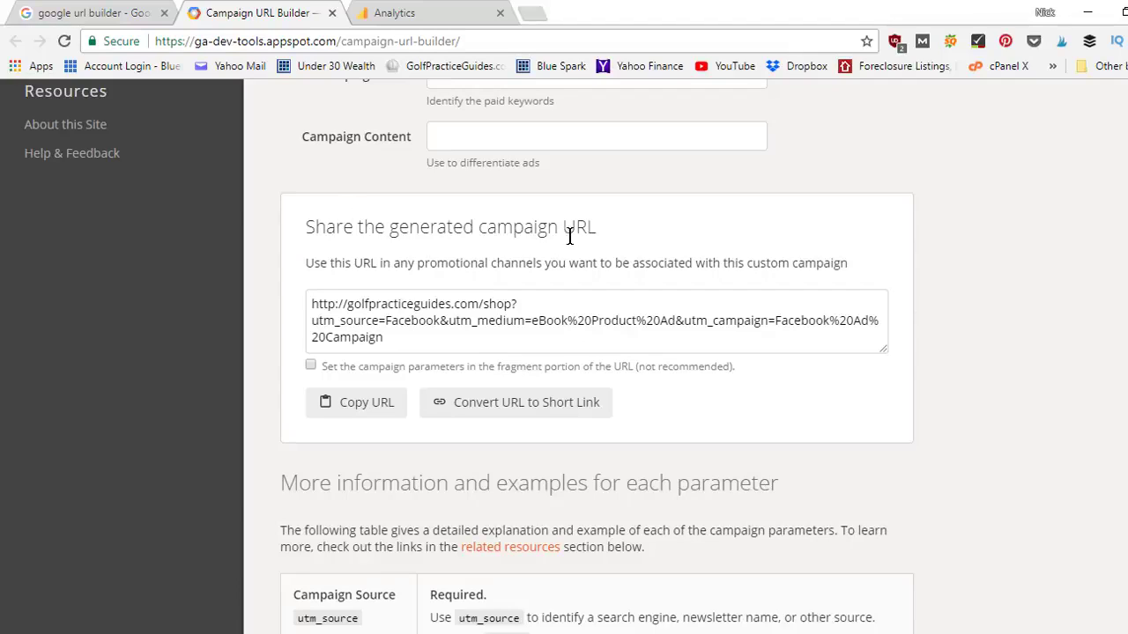
click(363, 415)
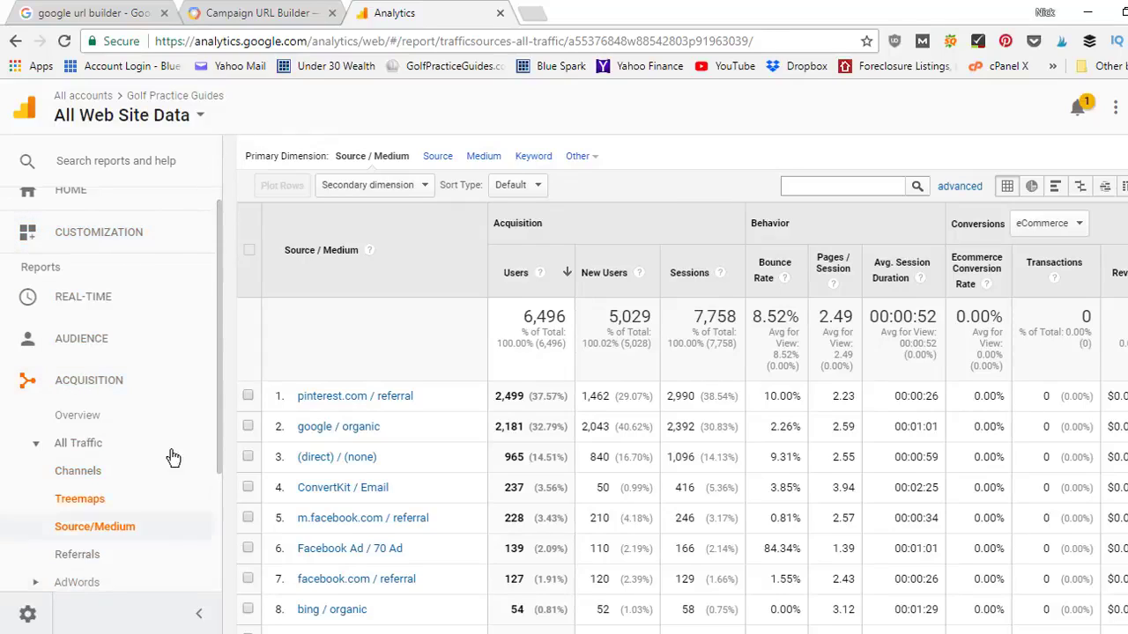
Switch to Google Analytics and review the Source/Medium report under Acquisition, All Traffic.
scroll(220, 335, down, 2)
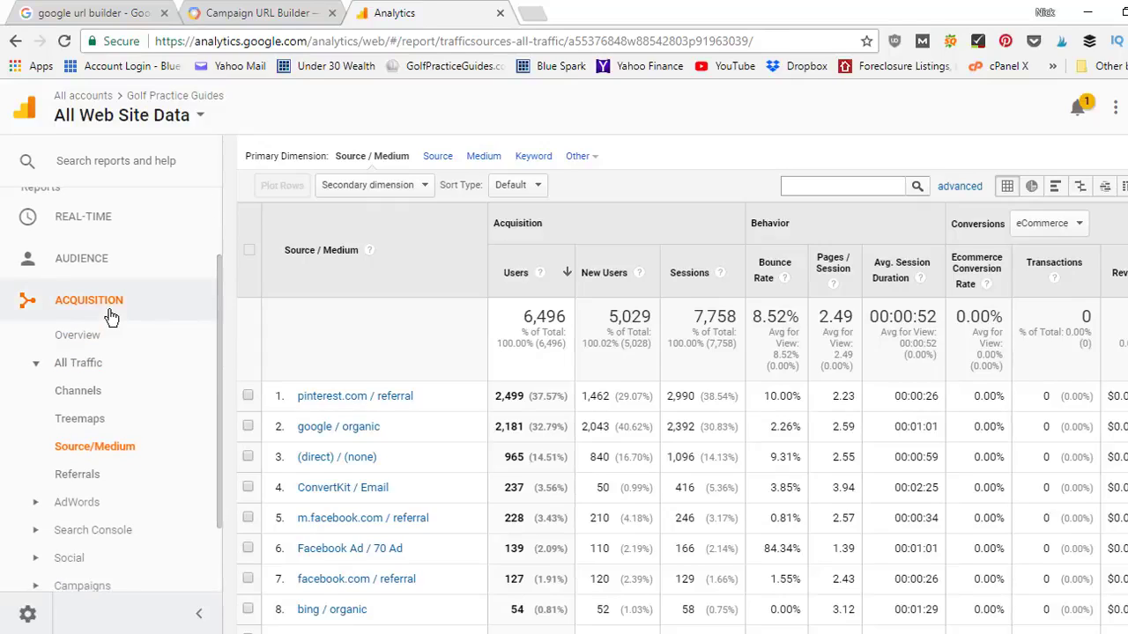
click(37, 363)
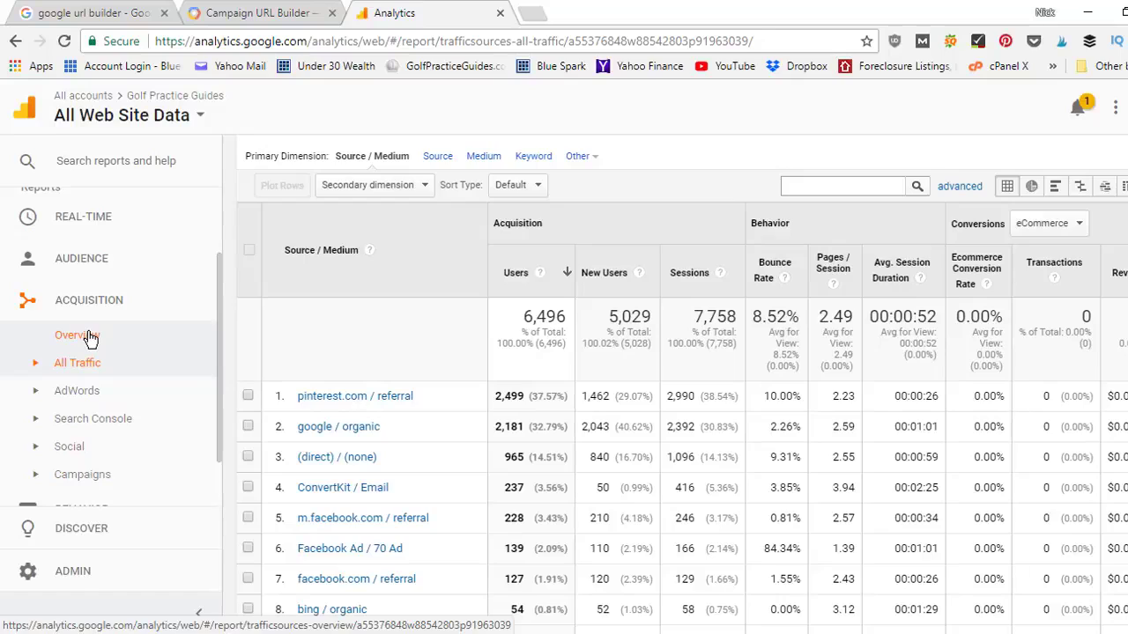
click(36, 368)
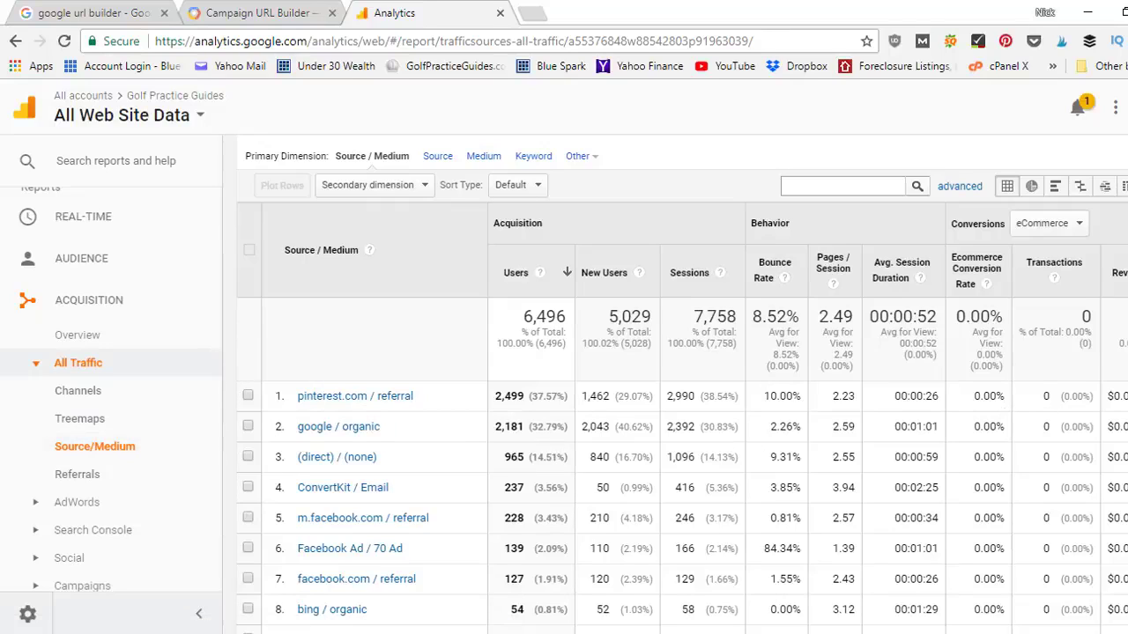
scroll(682, 384, down, 2)
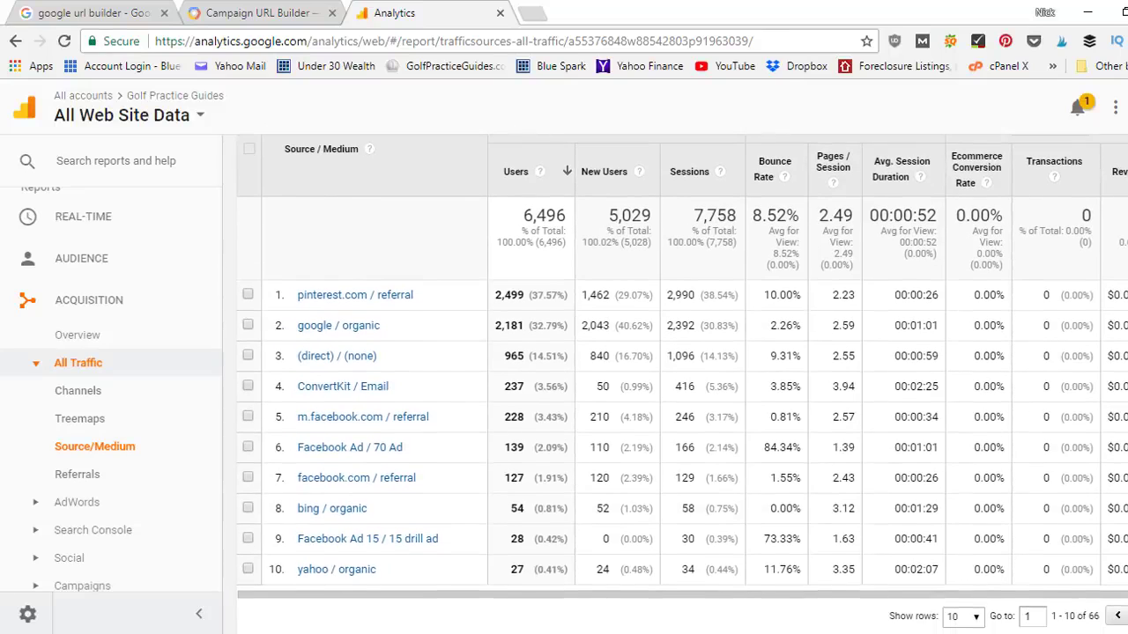
scroll(682, 384, down, 1)
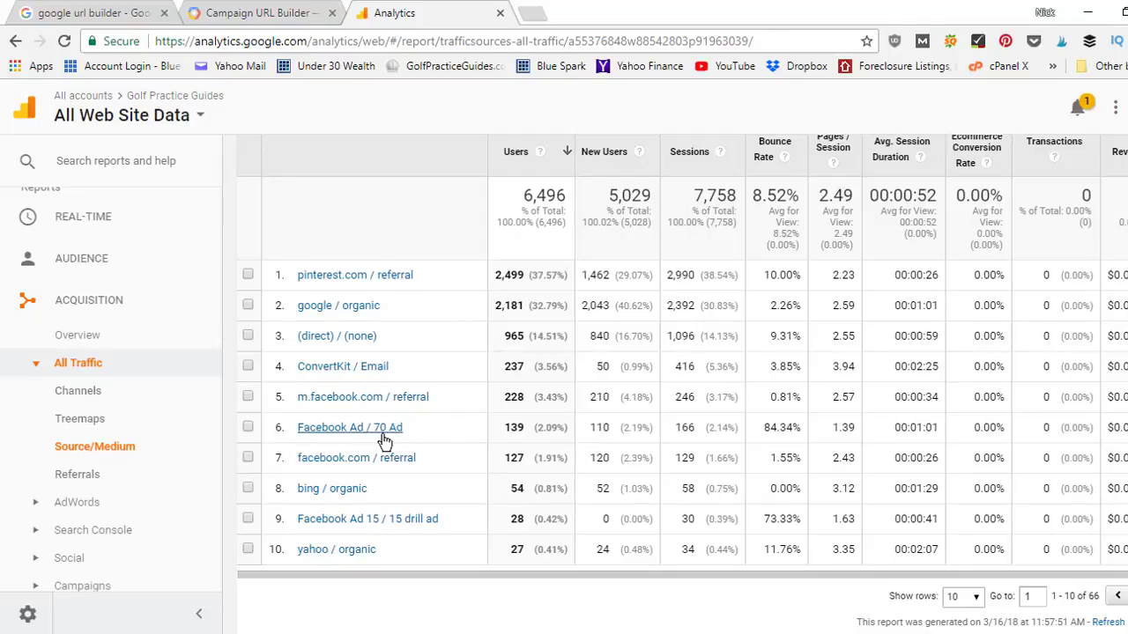
Compare the source and medium entered in the Campaign URL Builder with the entries in the Analytics Source/Medium report.
click(262, 11)
scroll(1053, 294, up, 5)
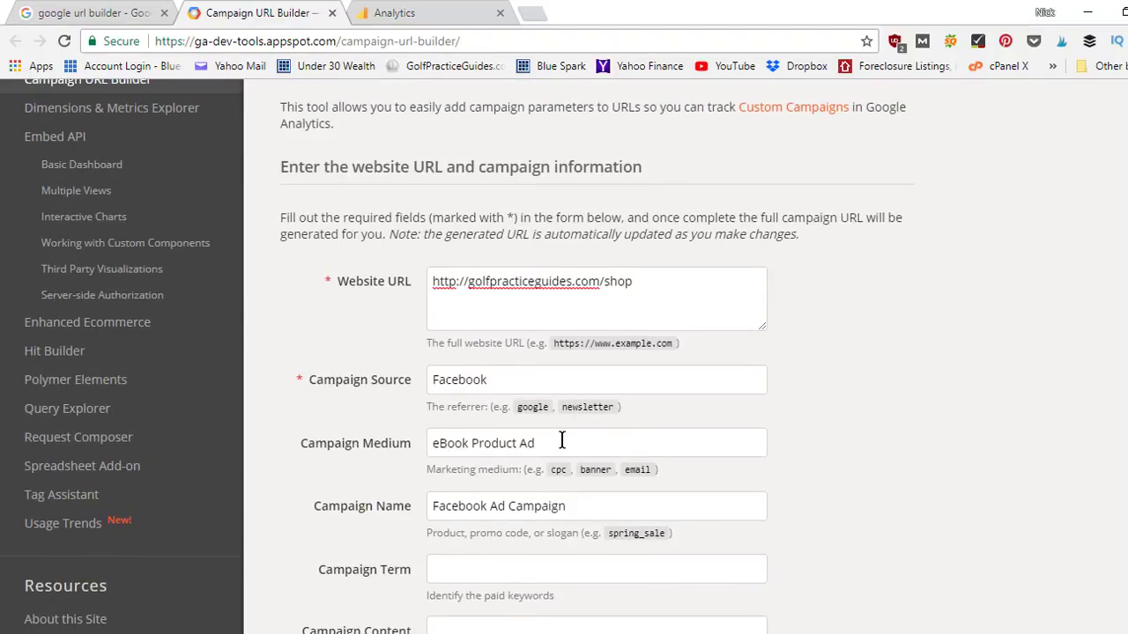
click(469, 12)
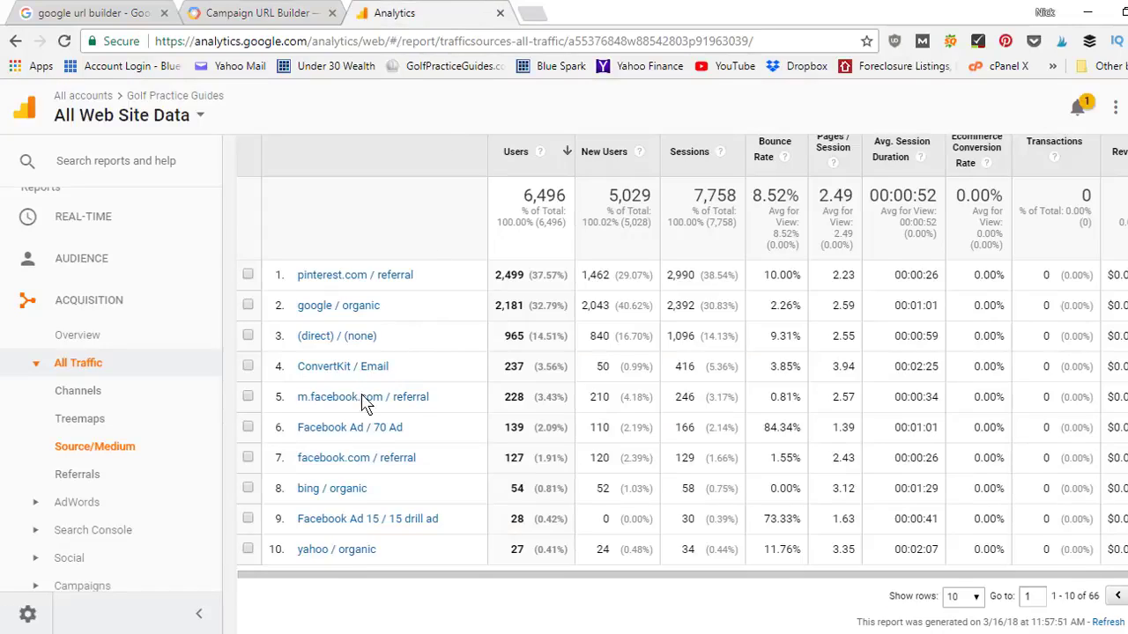
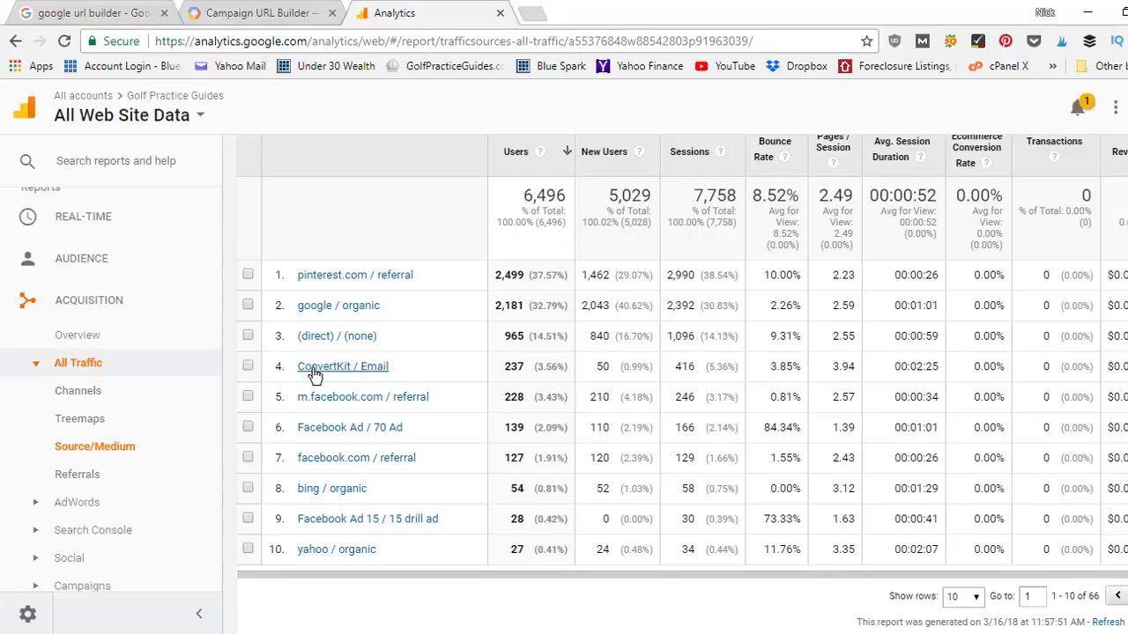
View the ConvertKit / Email traffic details, check the URL builder form again, and return to the full Source/Medium report.
click(348, 375)
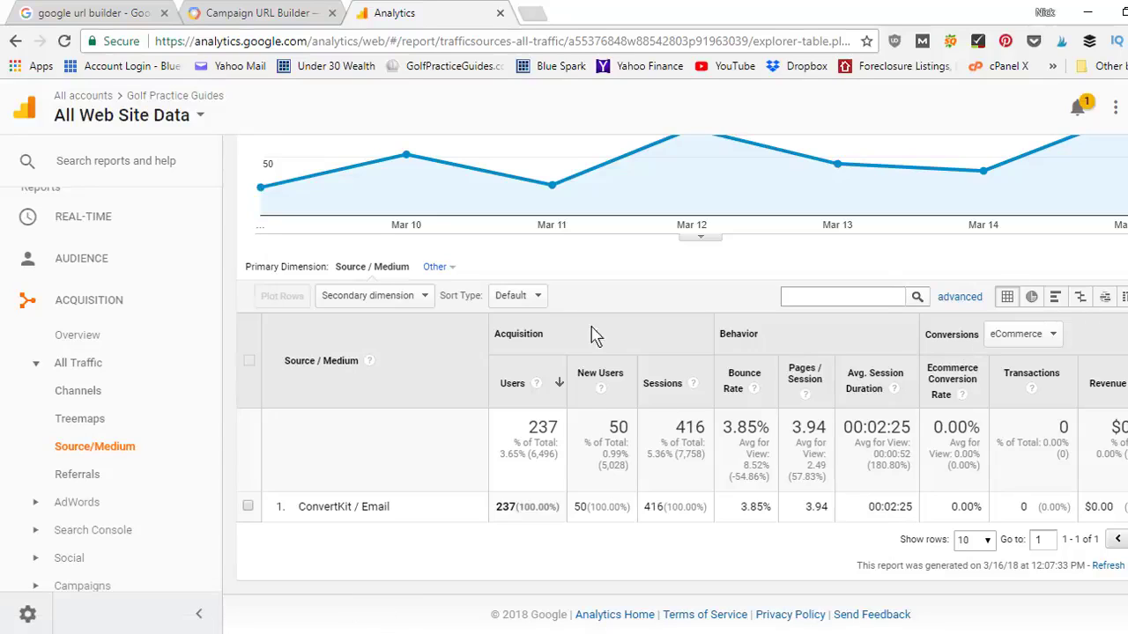
click(15, 42)
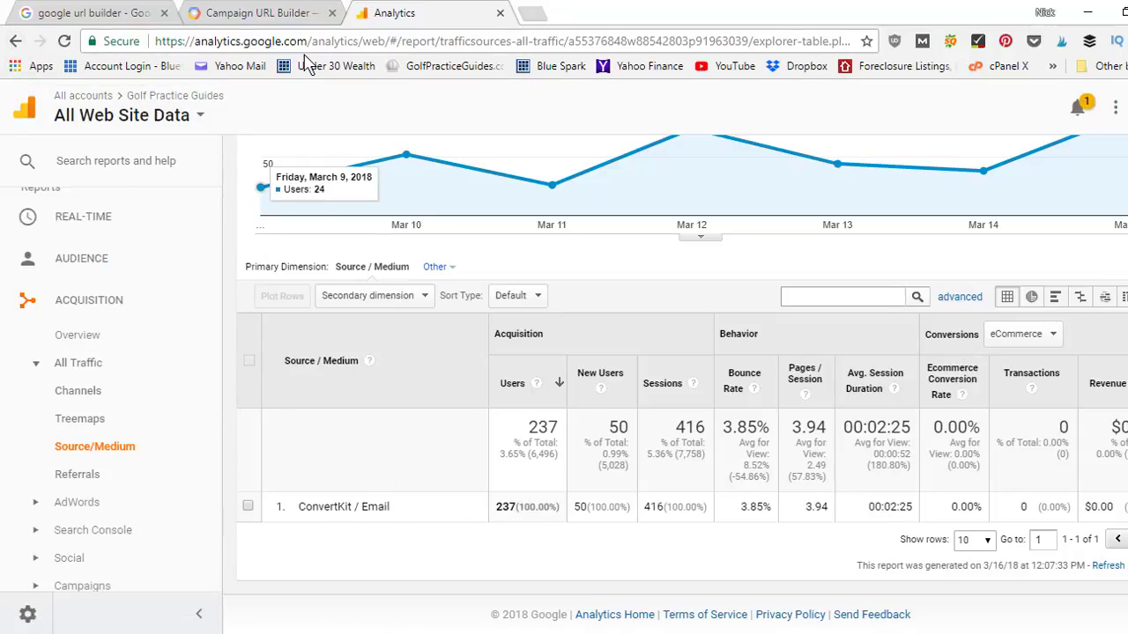
click(264, 12)
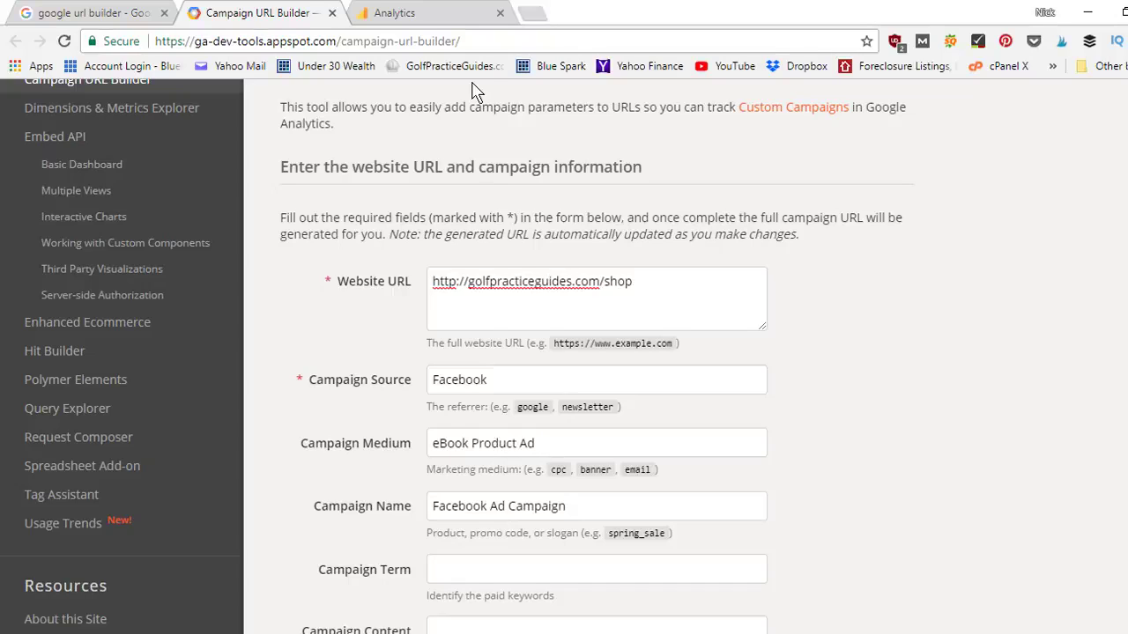
click(437, 11)
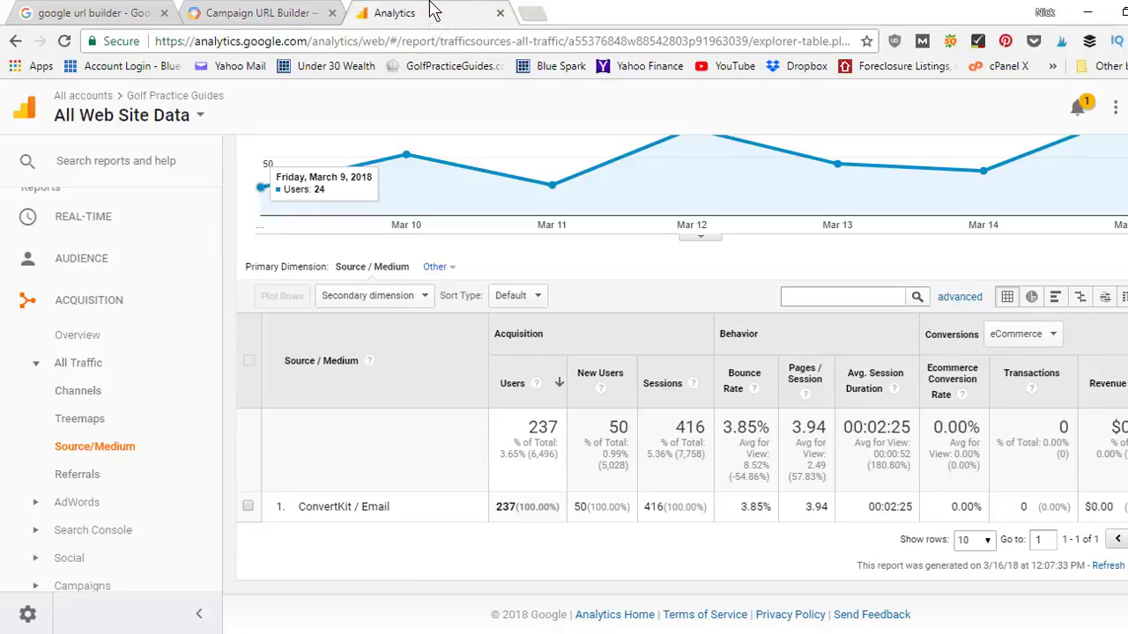
click(225, 12)
click(458, 11)
click(14, 40)
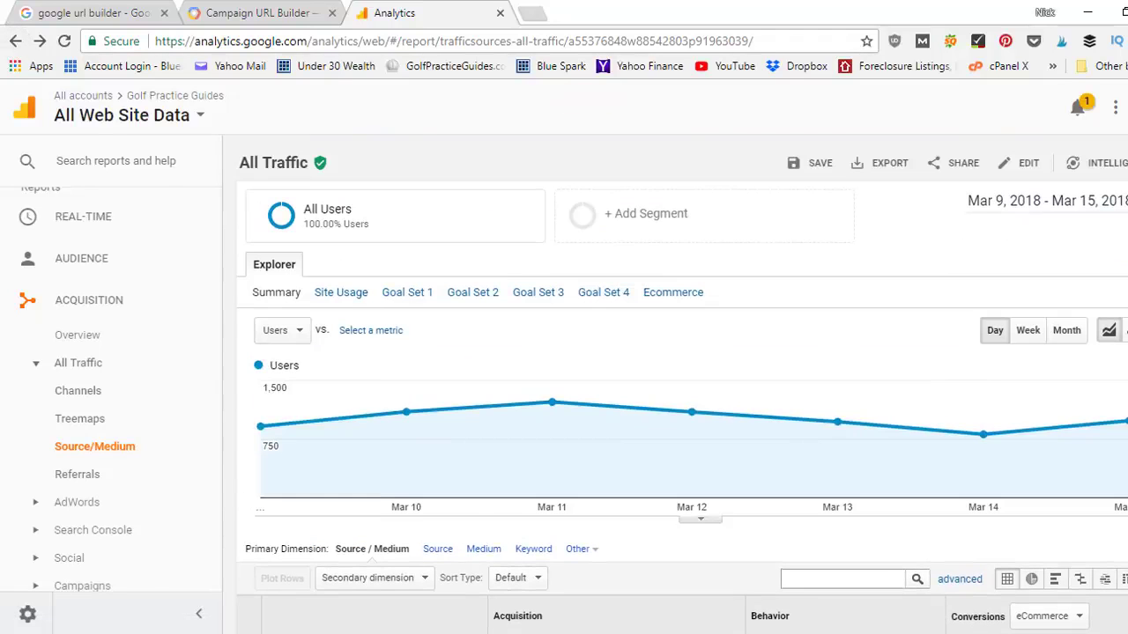
Set the Source/Medium table to show 100 rows.
scroll(467, 499, down, 6)
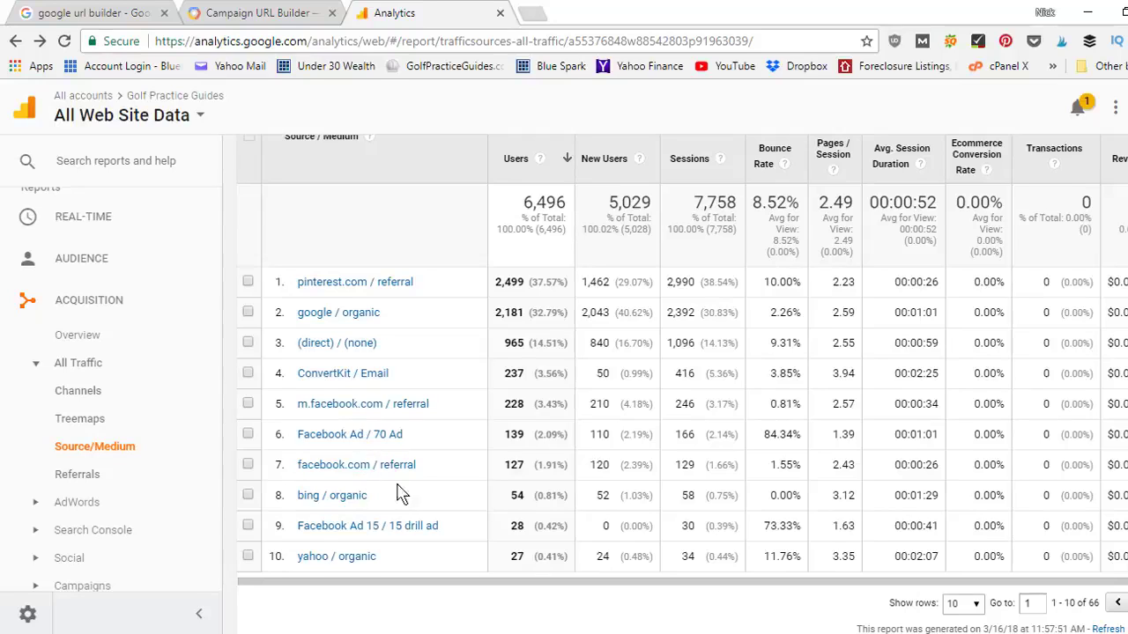
click(971, 610)
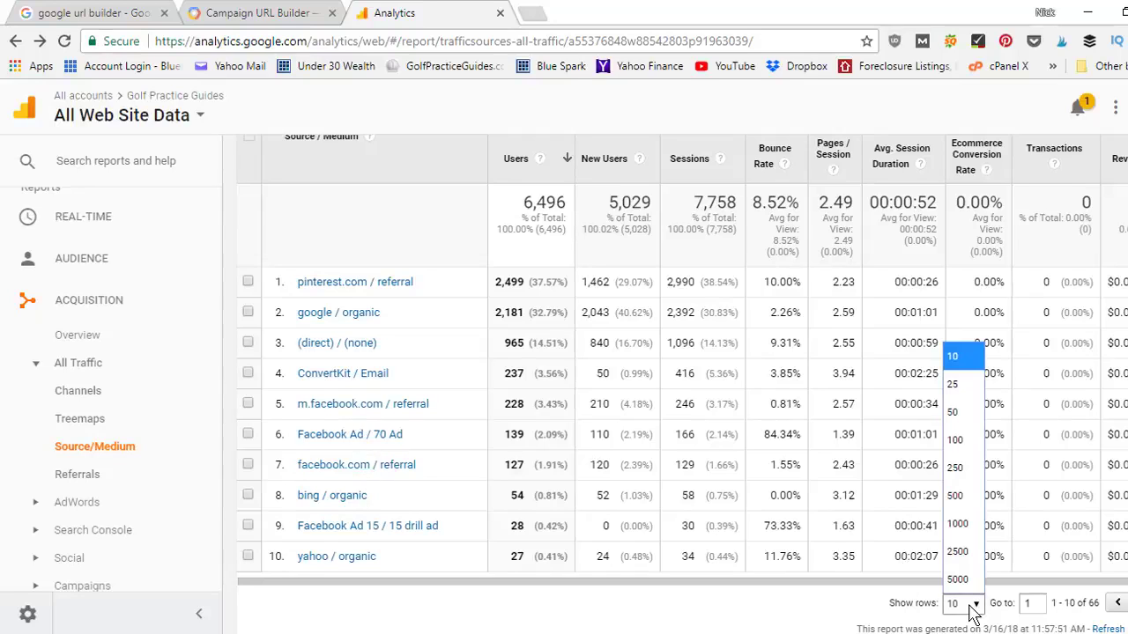
click(955, 441)
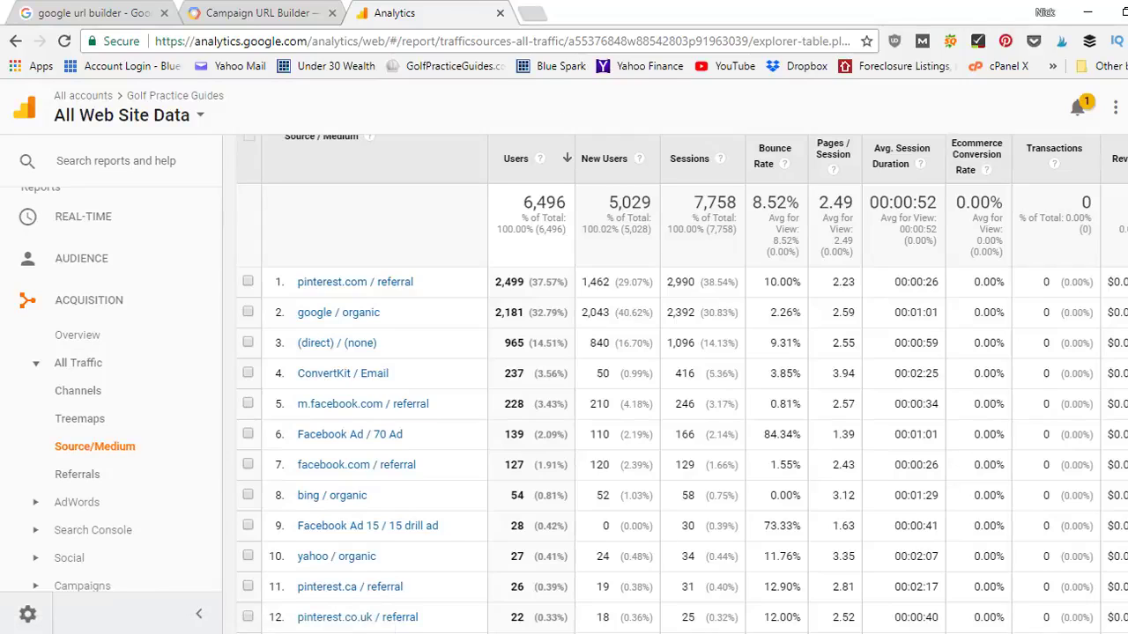
Look through the full list of traffic sources and examine the user and session metrics of the top ones.
scroll(682, 384, down, 10)
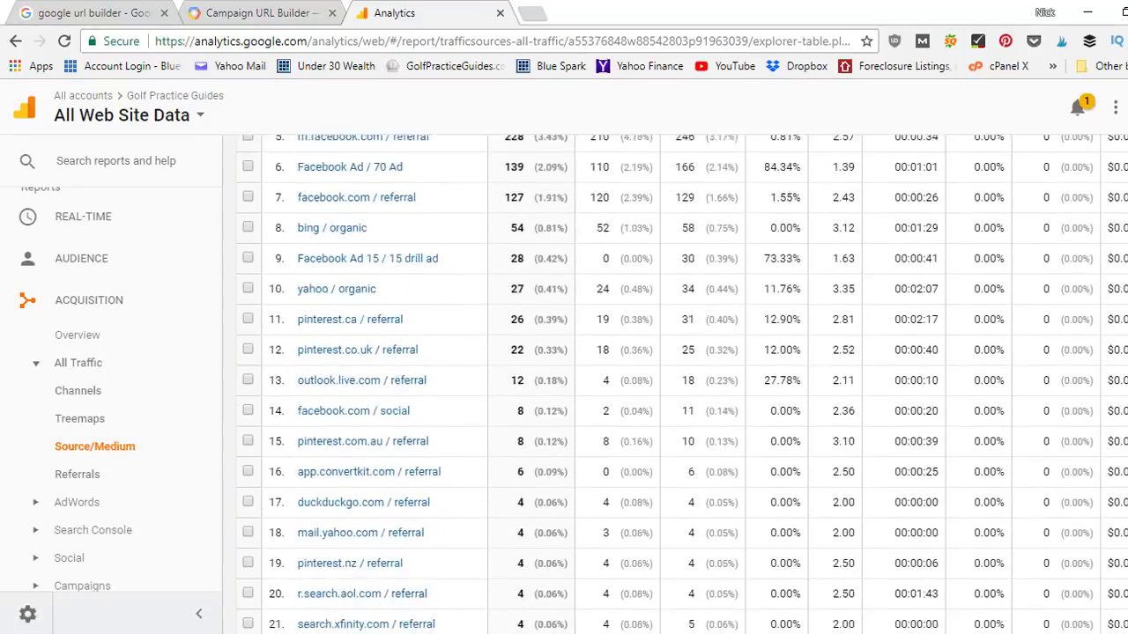
scroll(682, 384, down, 4)
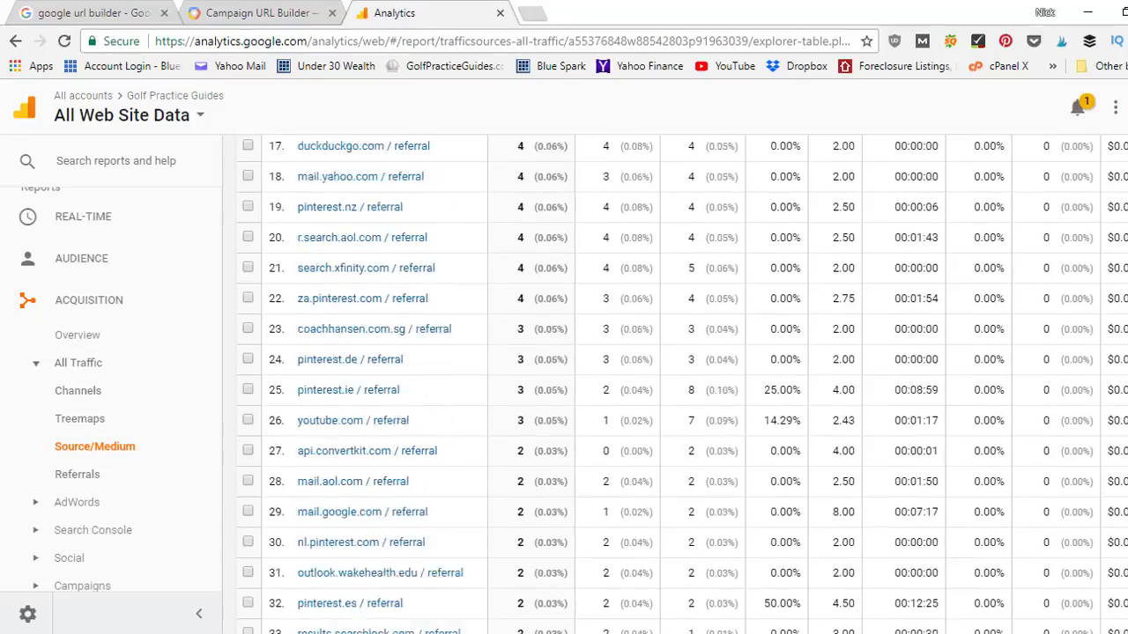
scroll(682, 384, down, 8)
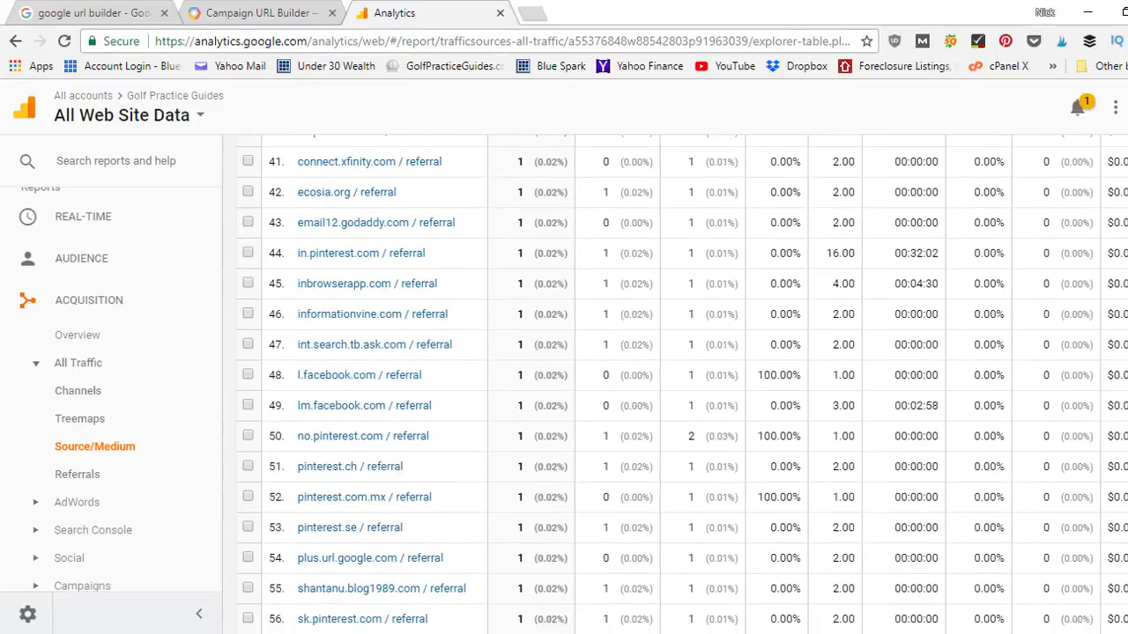
scroll(682, 384, up, 6)
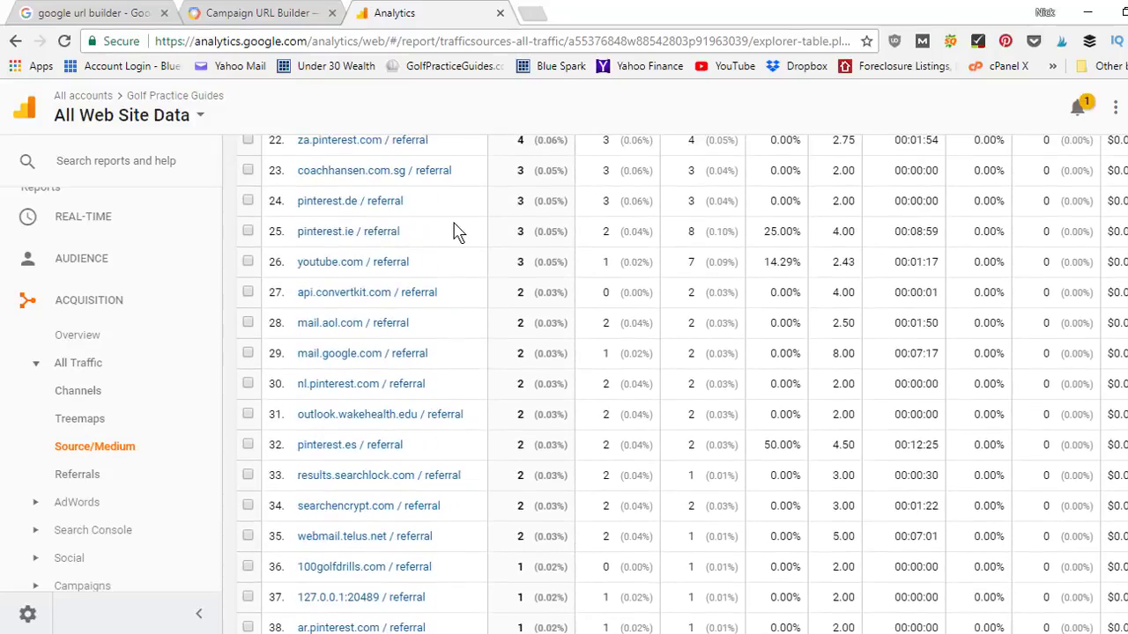
scroll(454, 231, up, 12)
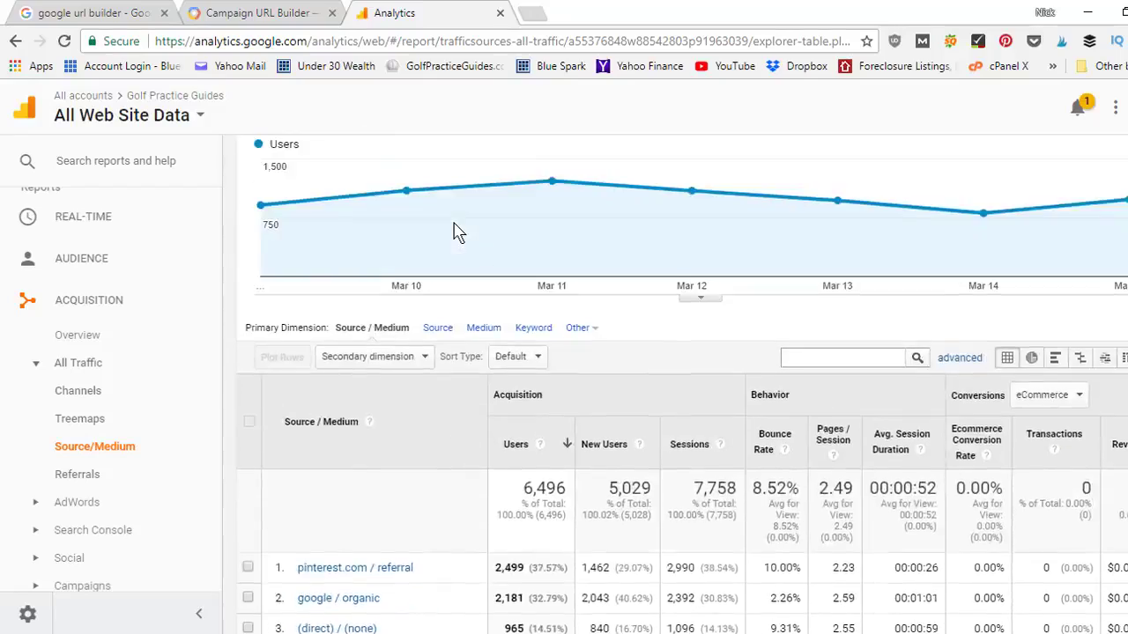
scroll(455, 231, up, 3)
scroll(455, 230, down, 6)
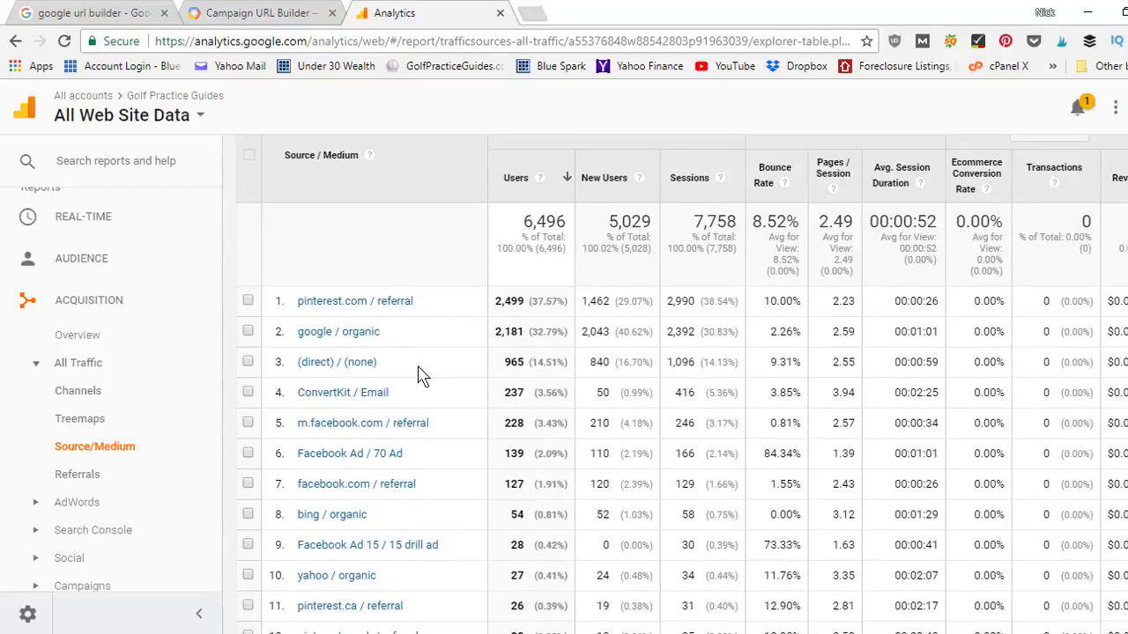
scroll(903, 453, down, 1)
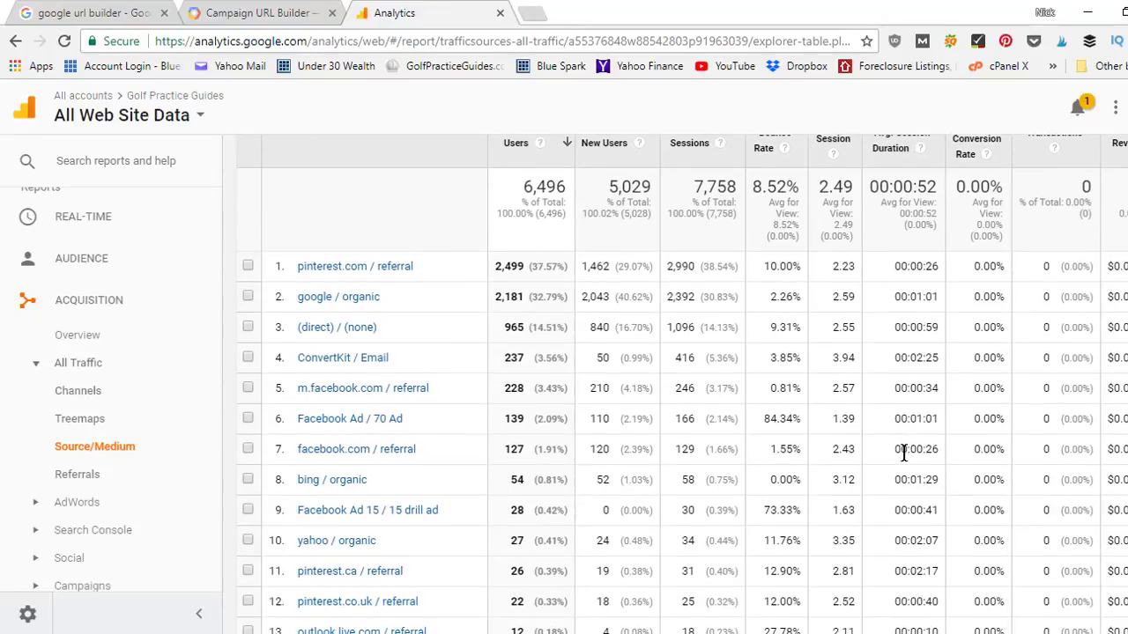